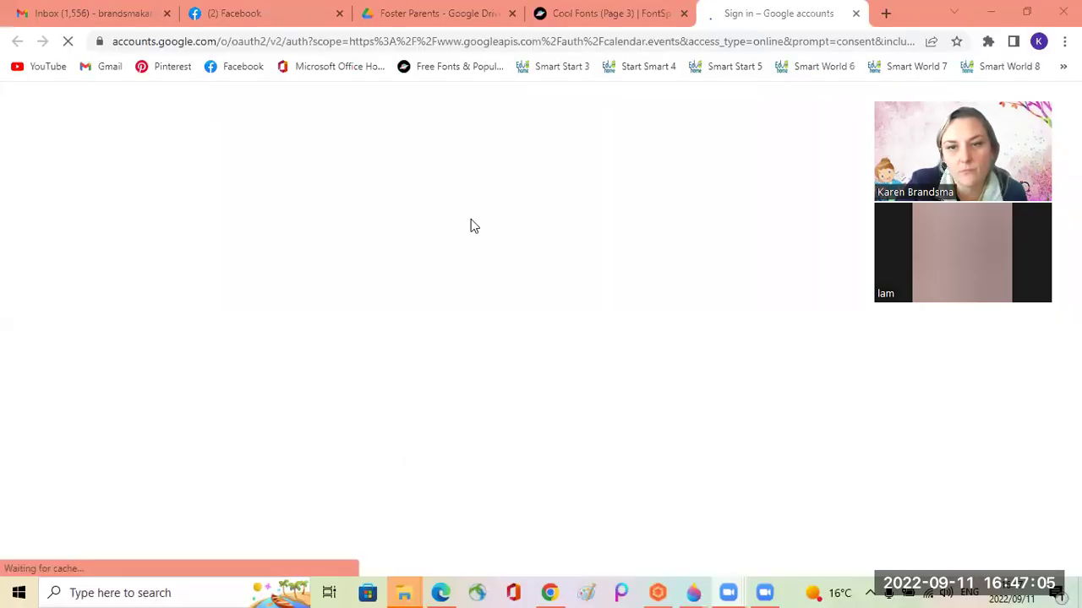
- Set aside the Chrome sign-in window, bring Movers 3.pdf to the front and scroll to page 26
{"action": "left_click", "coordinate": [990, 15]}
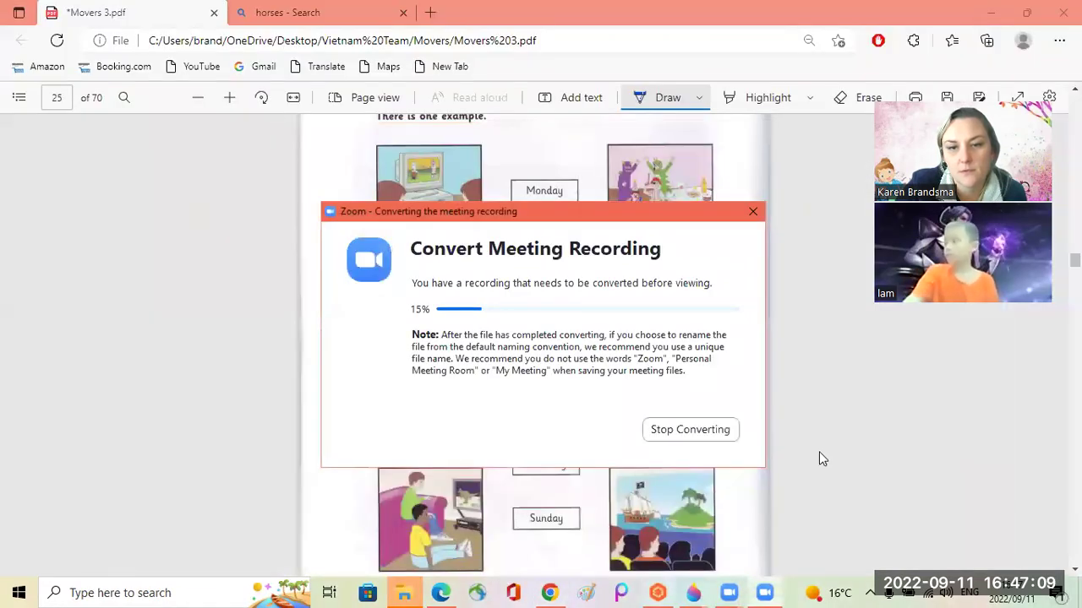
{"action": "left_click", "coordinate": [818, 451]}
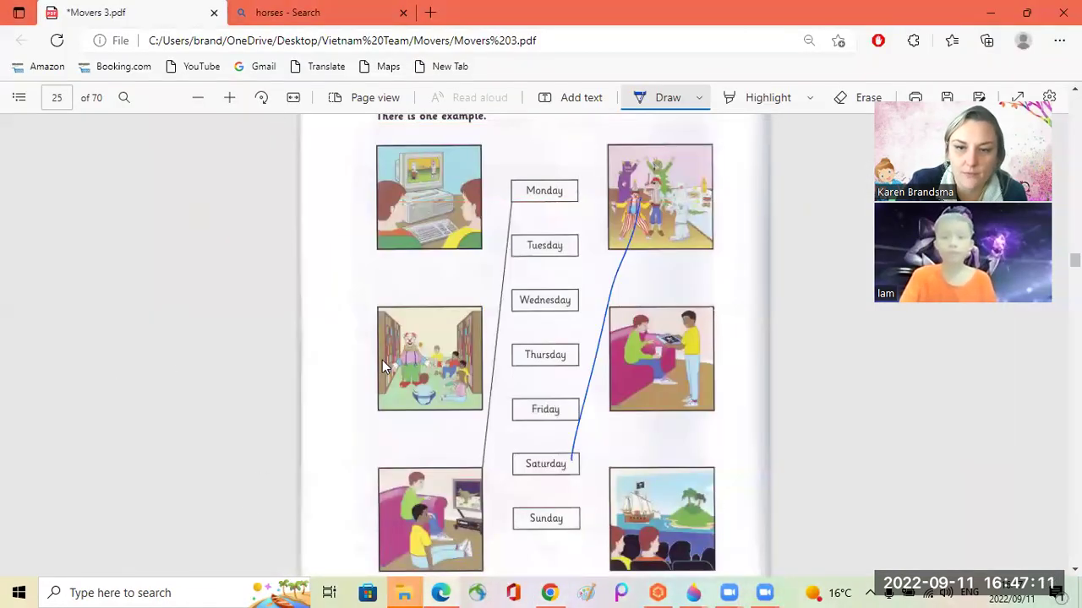
{"action": "scroll", "coordinate": [753, 336], "scroll_direction": "down", "scroll_amount": 6}
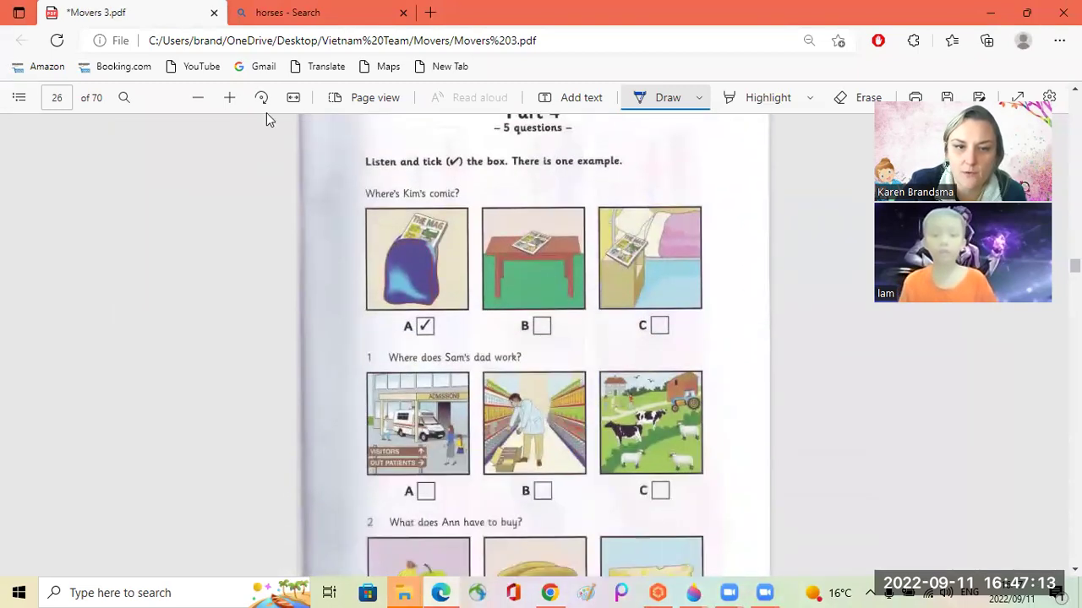
- Zoom in one step on the Part 4 page of Movers 3.pdf
{"action": "left_click", "coordinate": [231, 99]}
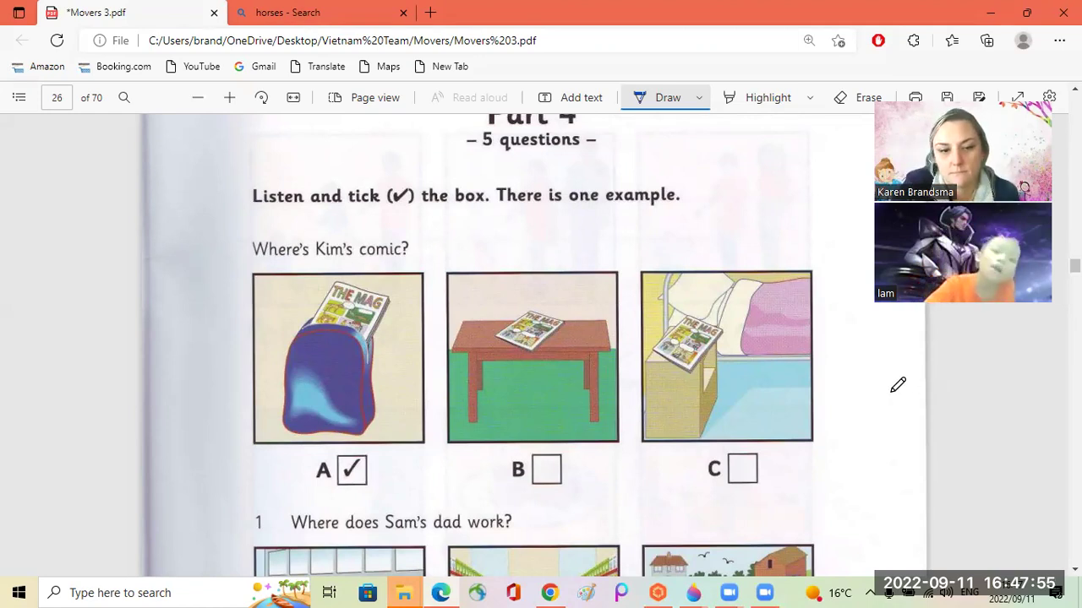
- Scroll past question 1 to question 2, 'What does Ann have to buy?'
{"action": "scroll", "coordinate": [898, 385], "scroll_direction": "down", "scroll_amount": 4}
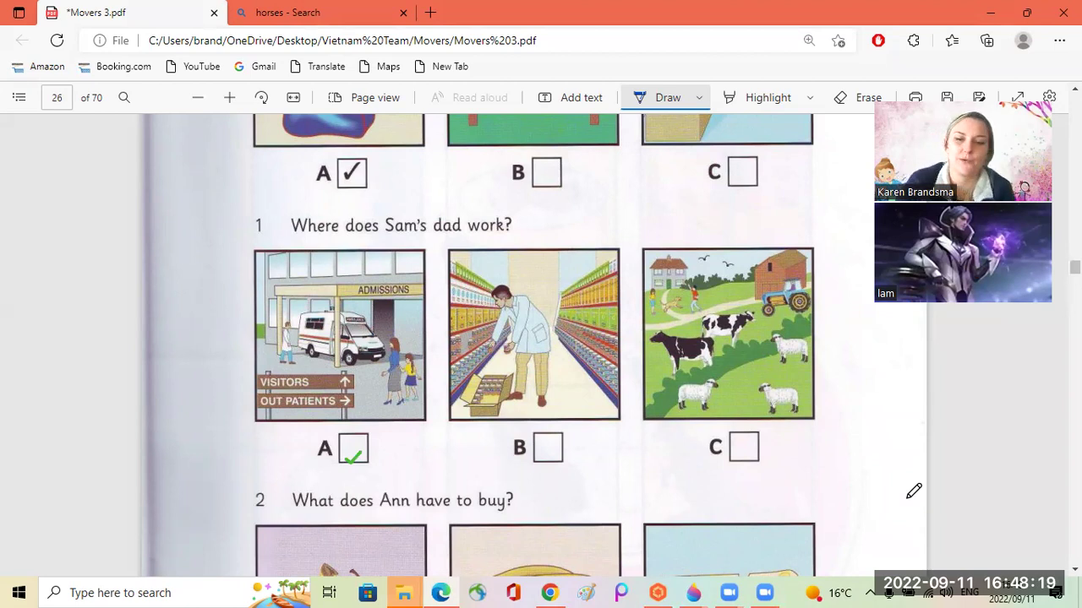
{"action": "scroll", "coordinate": [852, 483], "scroll_direction": "down", "scroll_amount": 3}
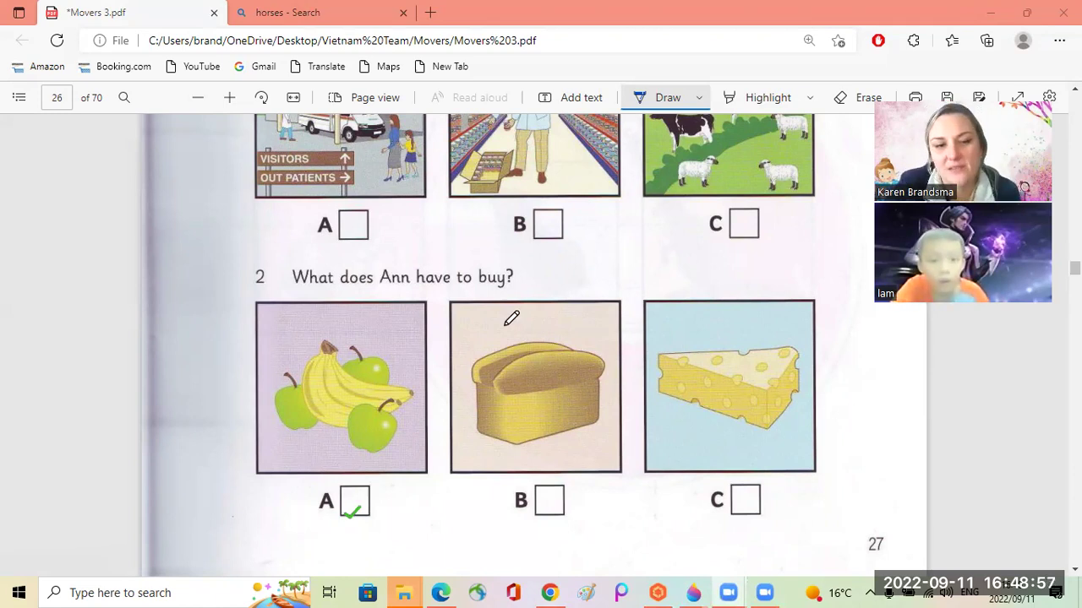
- Undo the green tick in box A and draw a blue tick through box B, the bread
{"action": "key", "text": "ctrl+z"}
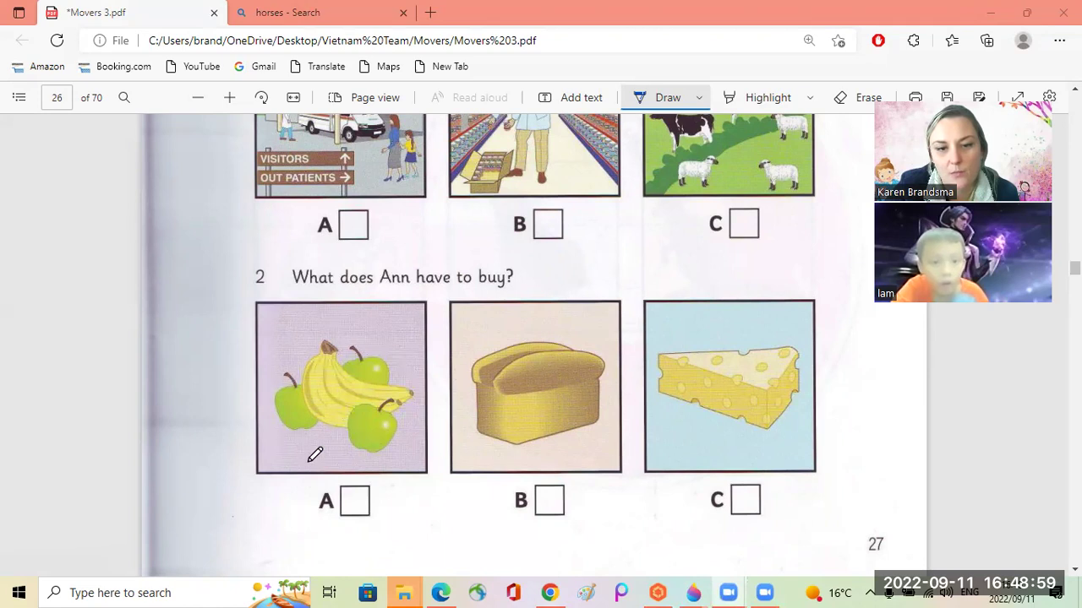
{"action": "left_click", "coordinate": [550, 499]}
{"action": "left_click_drag", "start_coordinate": [538, 491], "coordinate": [597, 440]}
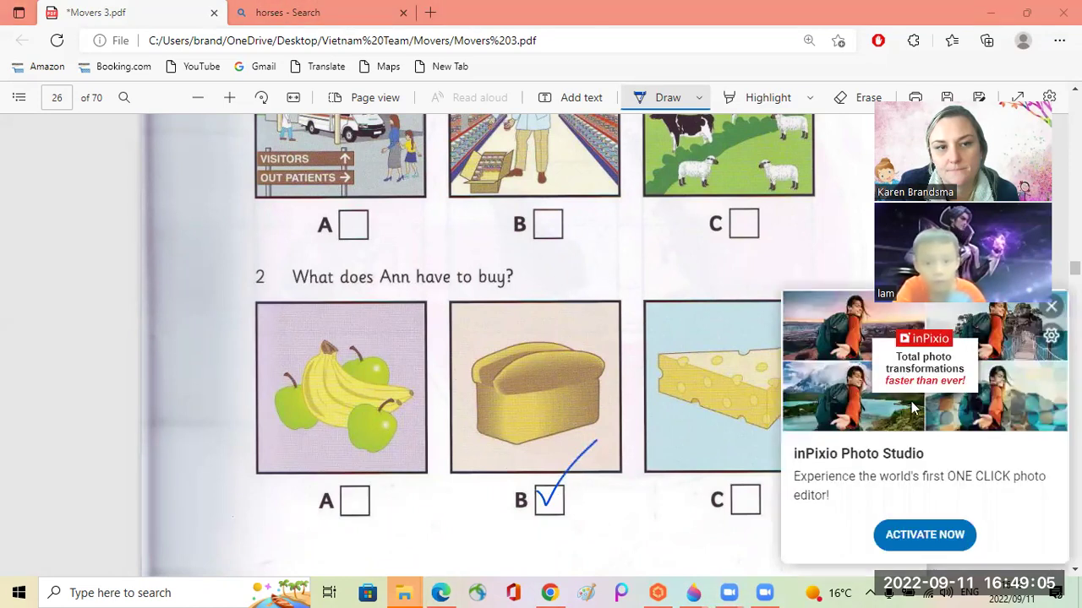
- Scroll on to question 4 on page 27, dismissing the photo-editor advert and readjusting the zoom
{"action": "scroll", "coordinate": [627, 343], "scroll_direction": "down", "scroll_amount": 4}
{"action": "scroll", "coordinate": [627, 343], "scroll_direction": "down", "scroll_amount": 2}
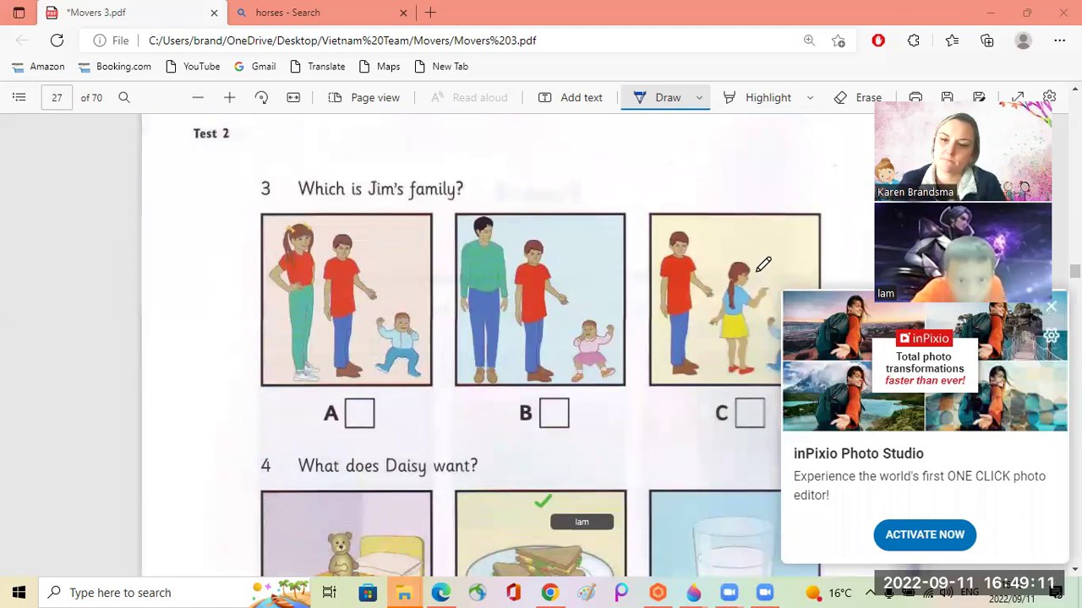
{"action": "left_click", "coordinate": [1051, 306]}
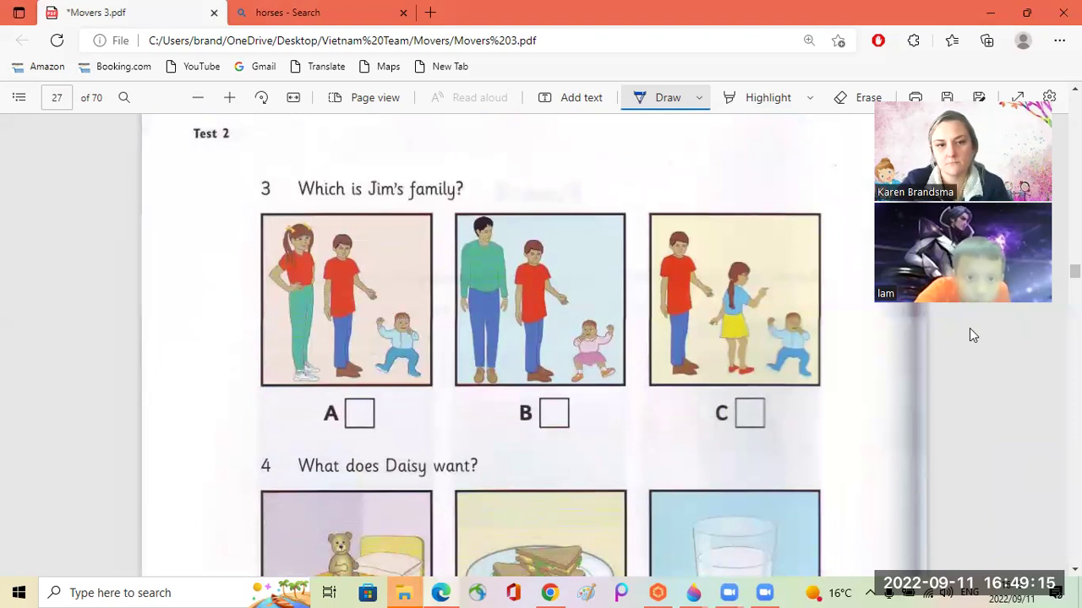
{"action": "left_click", "coordinate": [230, 100]}
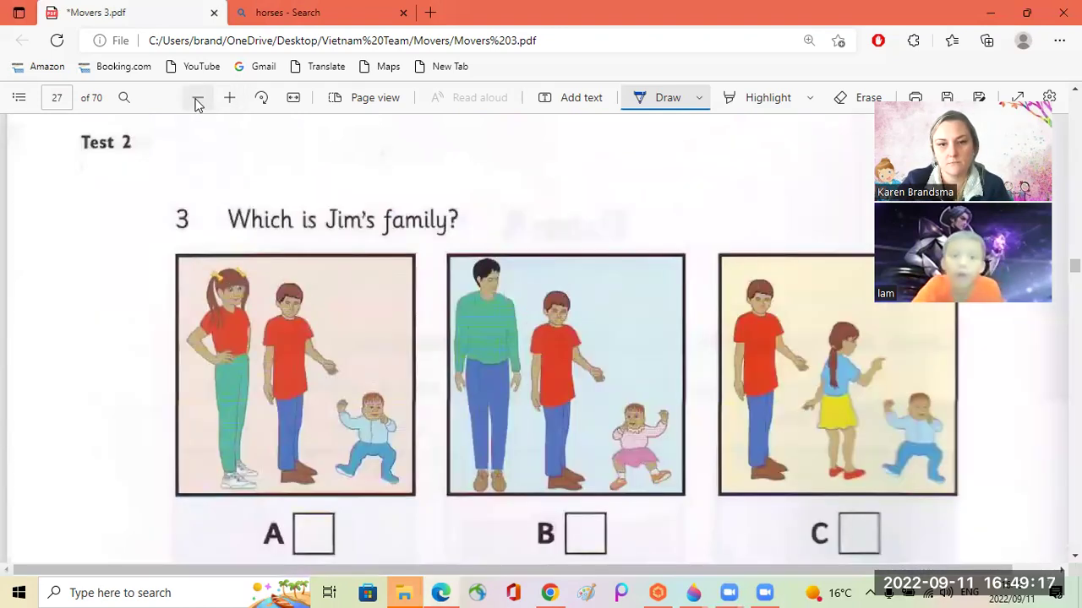
{"action": "left_click", "coordinate": [196, 99]}
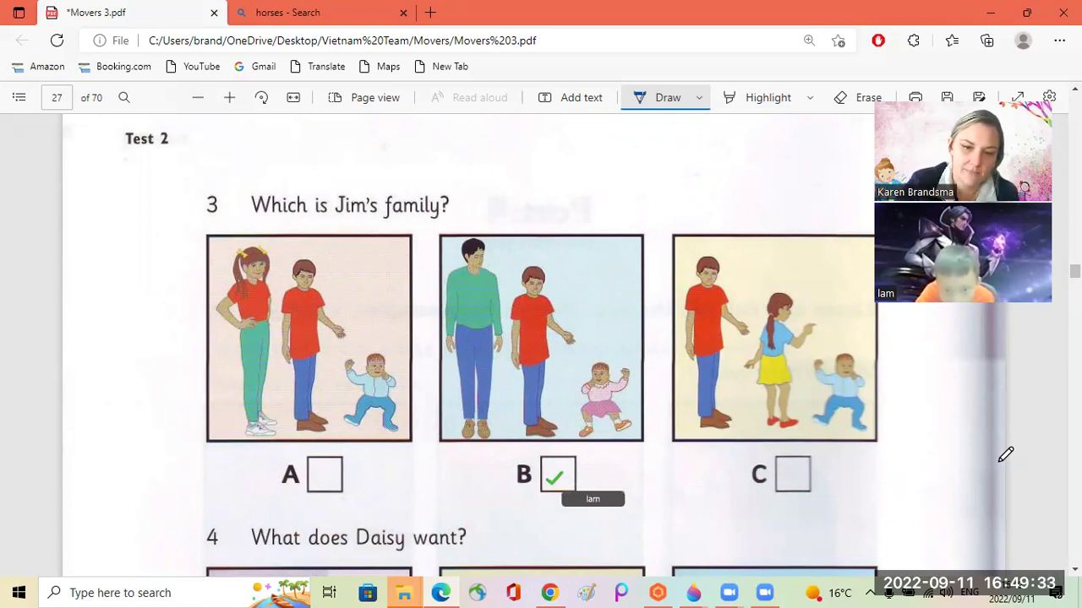
{"action": "scroll", "coordinate": [913, 424], "scroll_direction": "down", "scroll_amount": 3}
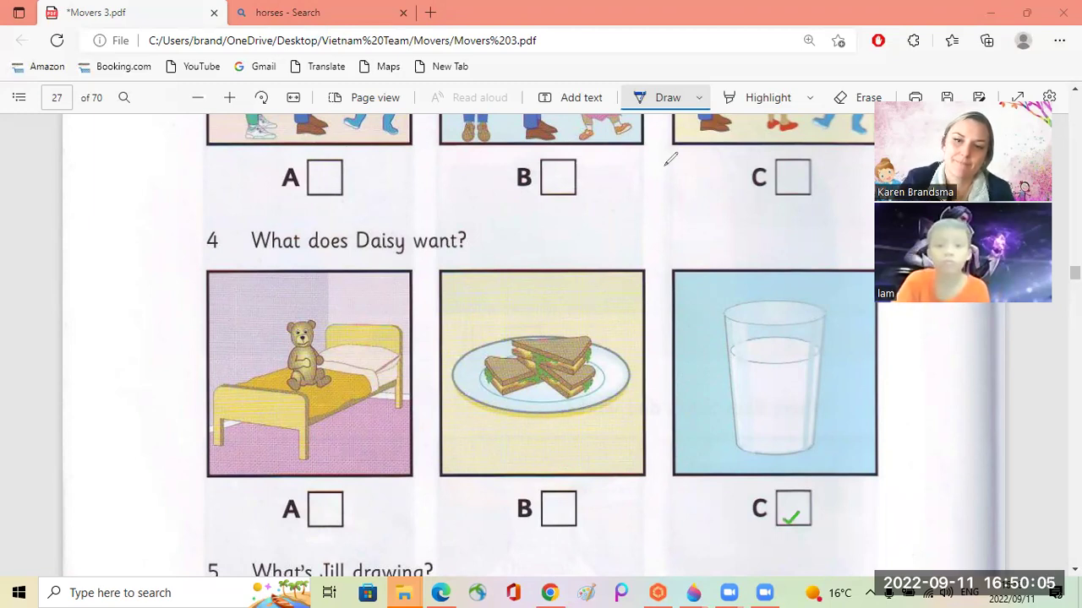
- Scroll to question 5, 'What's Jill drawing?', with its kangaroo, frog and rabbit pictures
{"action": "scroll", "coordinate": [780, 189], "scroll_direction": "down", "scroll_amount": 5}
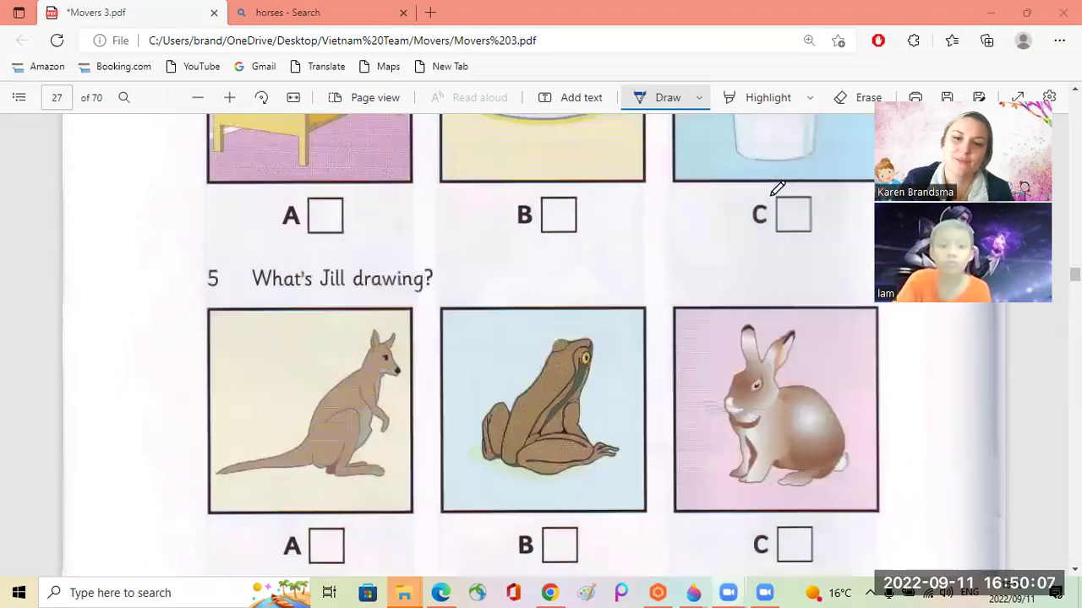
{"action": "scroll", "coordinate": [780, 181], "scroll_direction": "up", "scroll_amount": 1}
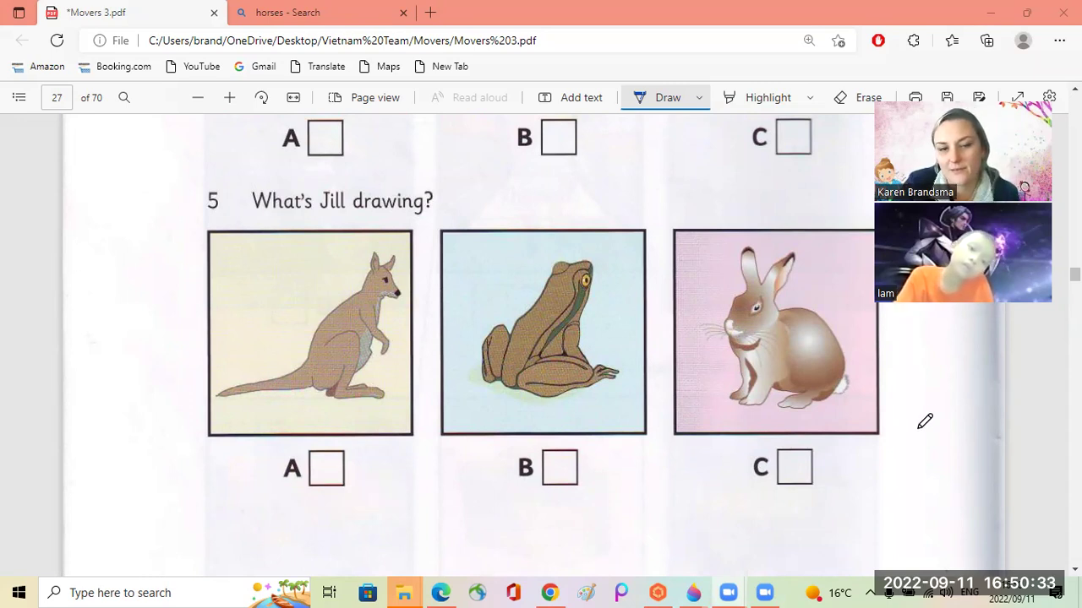
- Zoom out to fit the whole page 28 Rainbow Island picture, then zoom back in one step
{"action": "scroll", "coordinate": [943, 403], "scroll_direction": "down", "scroll_amount": 3}
{"action": "scroll", "coordinate": [948, 396], "scroll_direction": "down", "scroll_amount": 10}
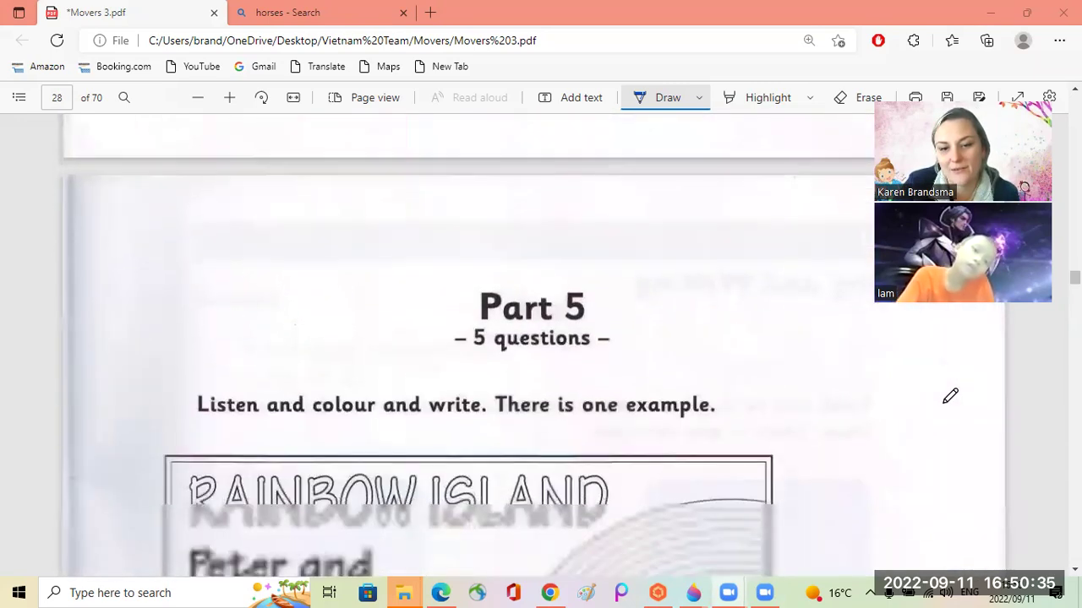
{"action": "left_click", "coordinate": [191, 99]}
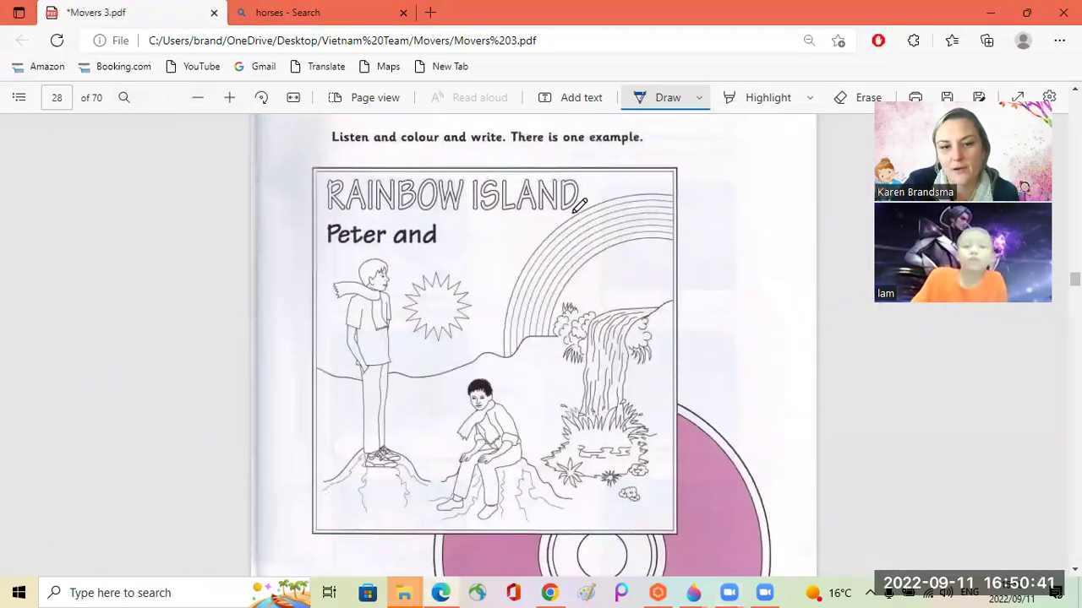
{"action": "scroll", "coordinate": [769, 284], "scroll_direction": "down", "scroll_amount": 3}
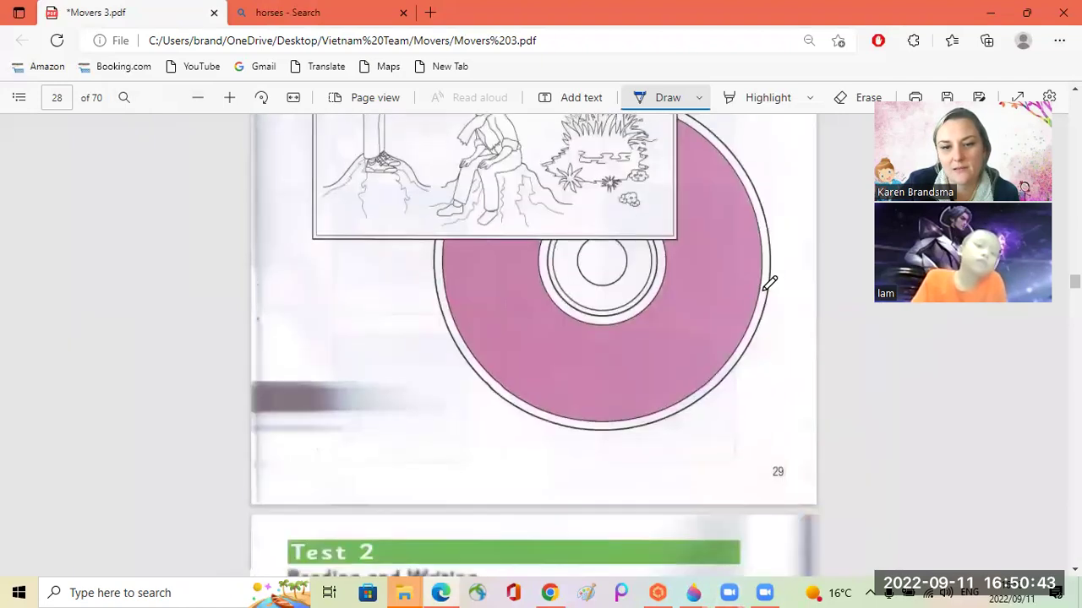
{"action": "scroll", "coordinate": [769, 284], "scroll_direction": "up", "scroll_amount": 4}
{"action": "scroll", "coordinate": [769, 284], "scroll_direction": "down", "scroll_amount": 1}
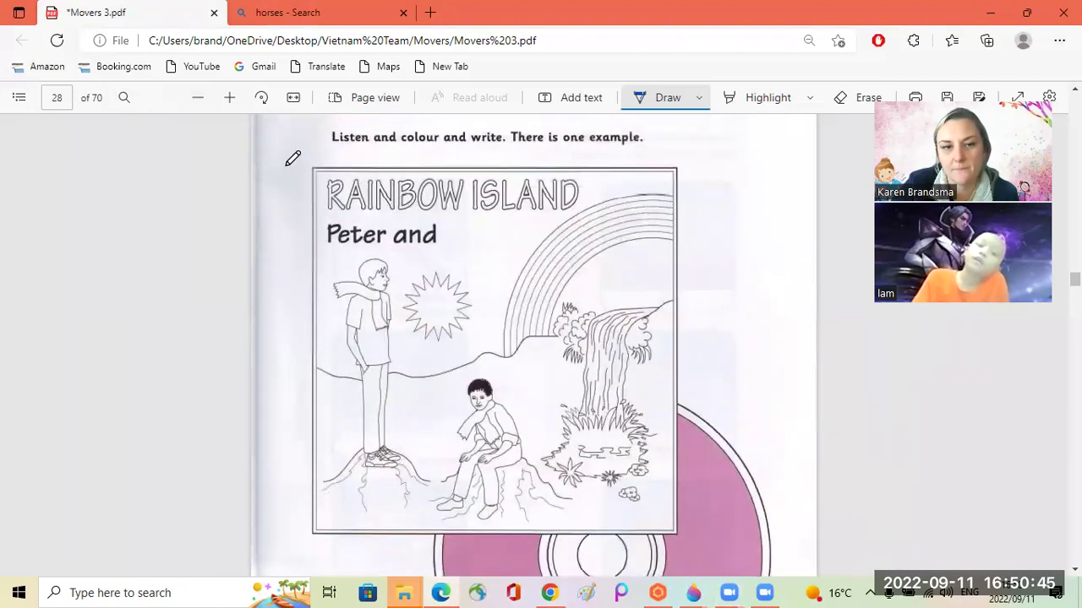
{"action": "left_click", "coordinate": [237, 101]}
- Zoom in one more step on the Rainbow Island picture
{"action": "left_click", "coordinate": [238, 102]}
{"action": "type", "text": "ben"}
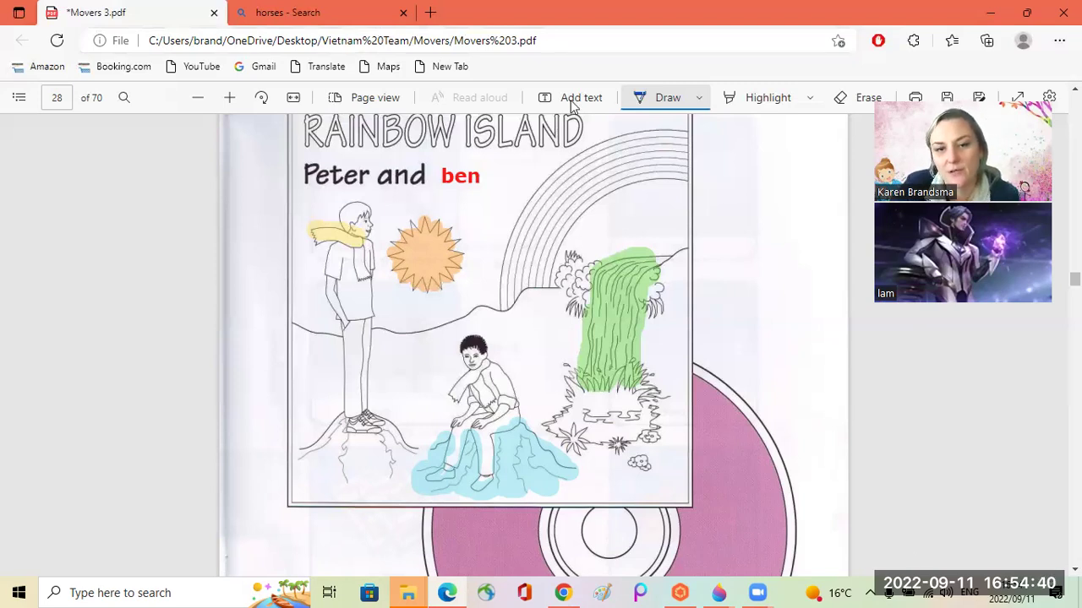
- Jump to page 63, scroll back to the page 62 Story page and rotate it upright
{"action": "scroll", "coordinate": [570, 213], "scroll_direction": "up", "scroll_amount": 1}
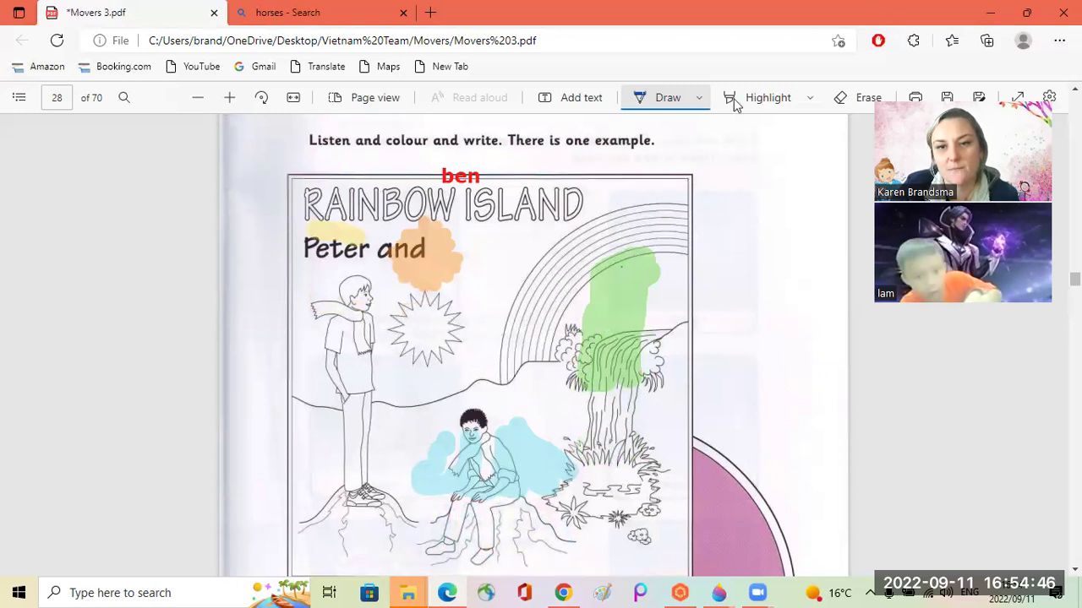
{"action": "type", "text": "63"}
{"action": "key", "text": "Return"}
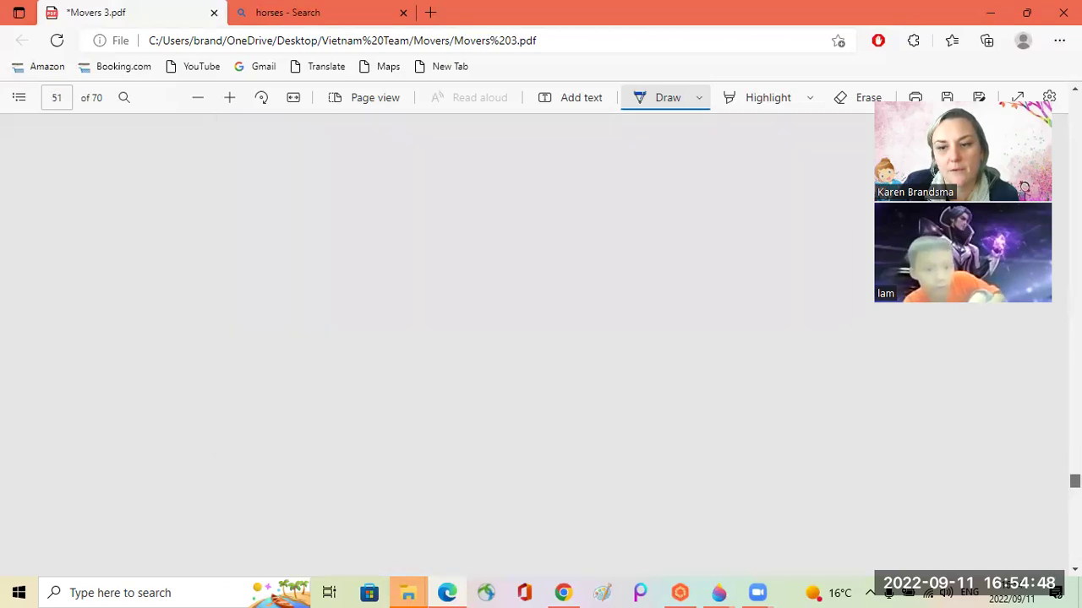
{"action": "scroll", "coordinate": [715, 272], "scroll_direction": "up", "scroll_amount": 10}
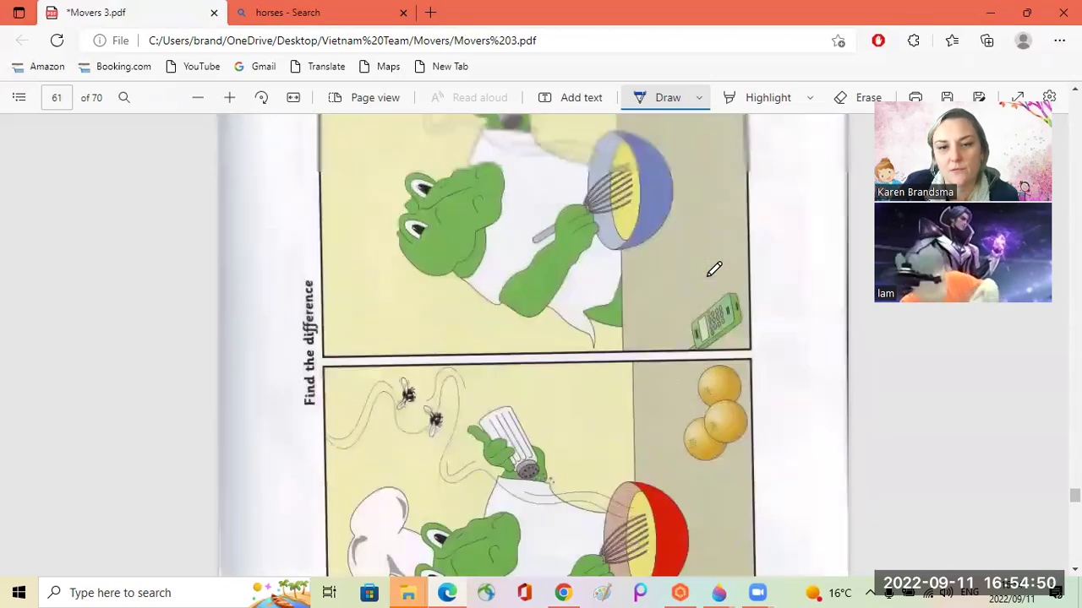
{"action": "scroll", "coordinate": [723, 264], "scroll_direction": "down", "scroll_amount": 5}
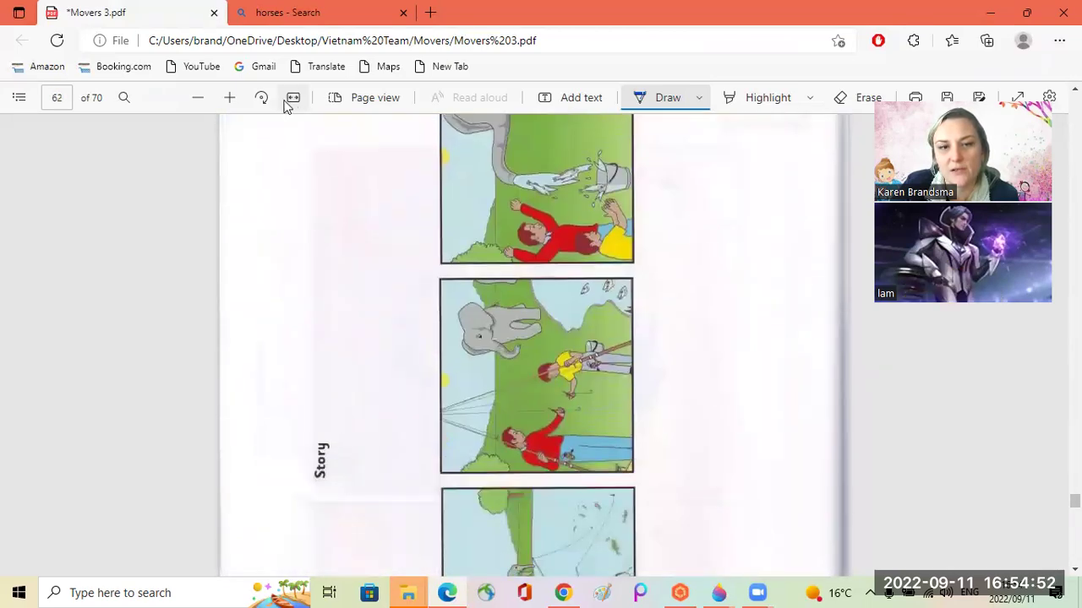
{"action": "left_click", "coordinate": [261, 97]}
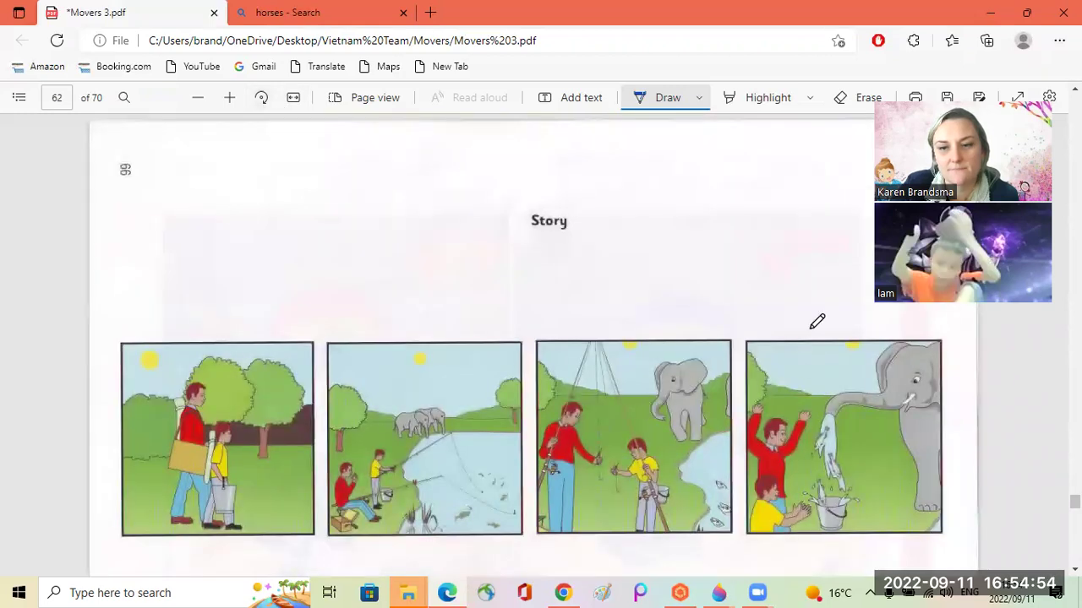